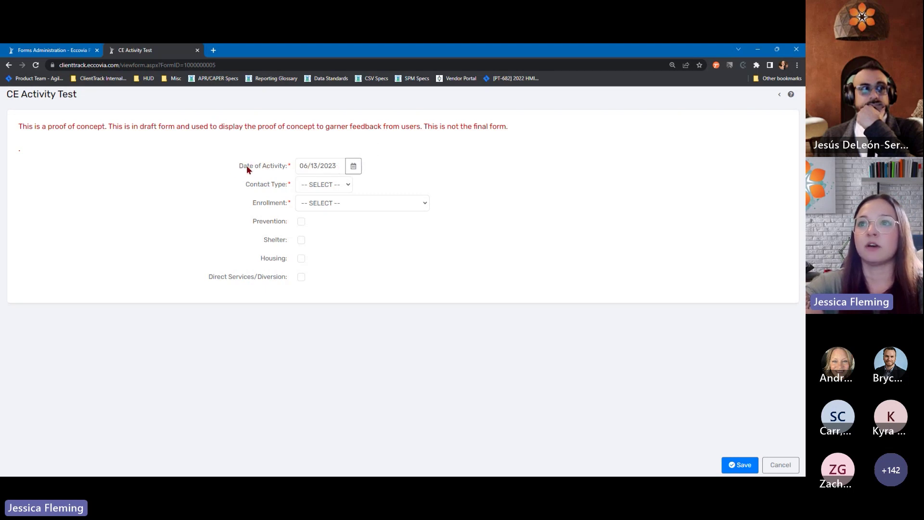
# Step: Set the contact type to Phone and the enrollment to 06/12/2023 - CoC - Coordinated Entry
pyautogui.click(351, 169)
pyautogui.click(489, 154)
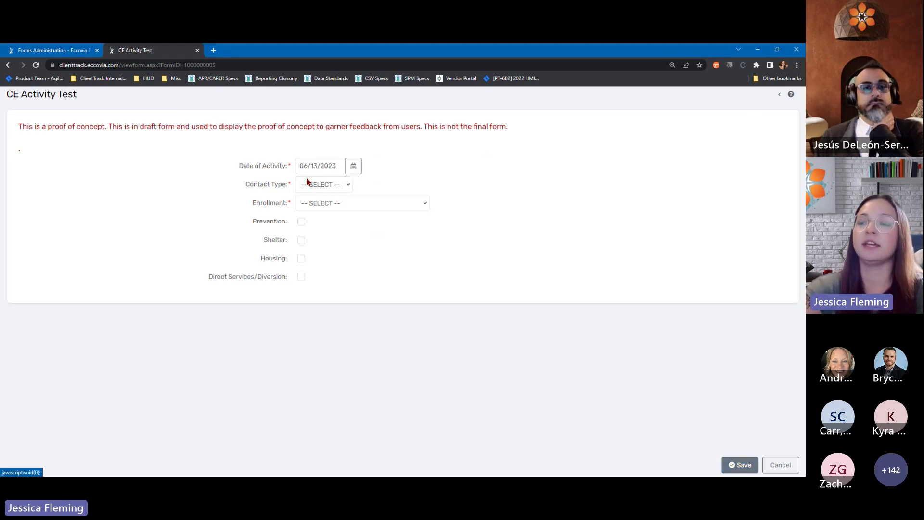
pyautogui.click(348, 186)
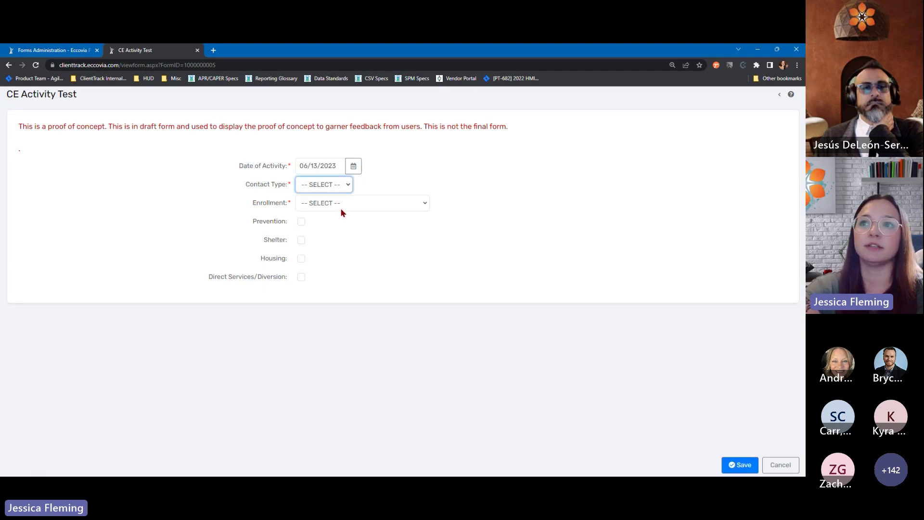
pyautogui.click(343, 204)
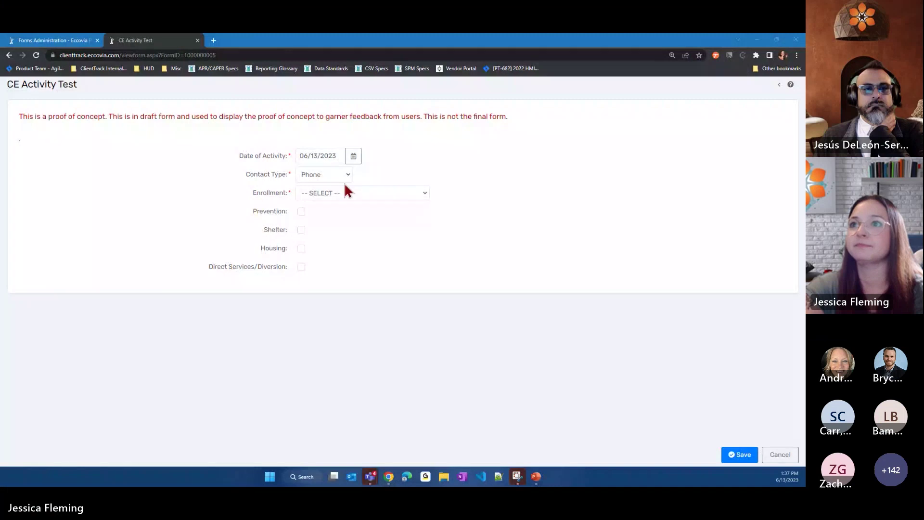
pyautogui.click(336, 178)
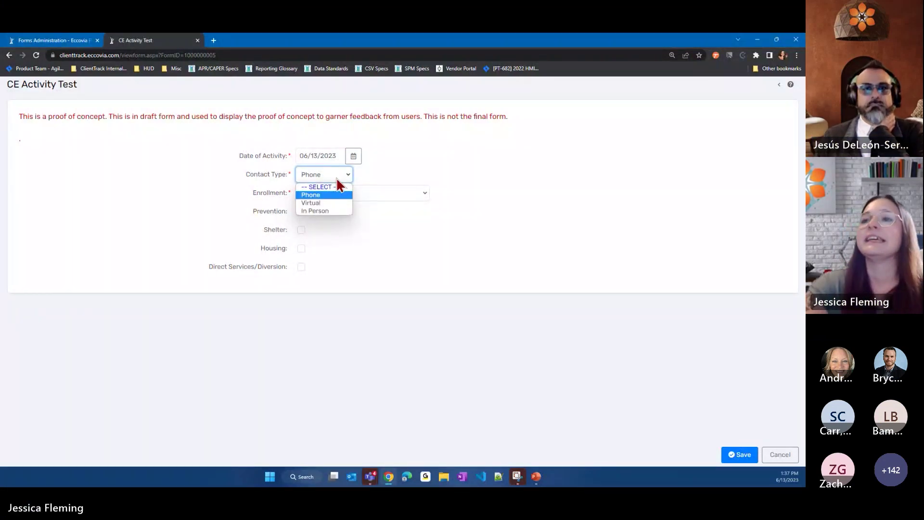
pyautogui.click(328, 173)
pyautogui.click(330, 176)
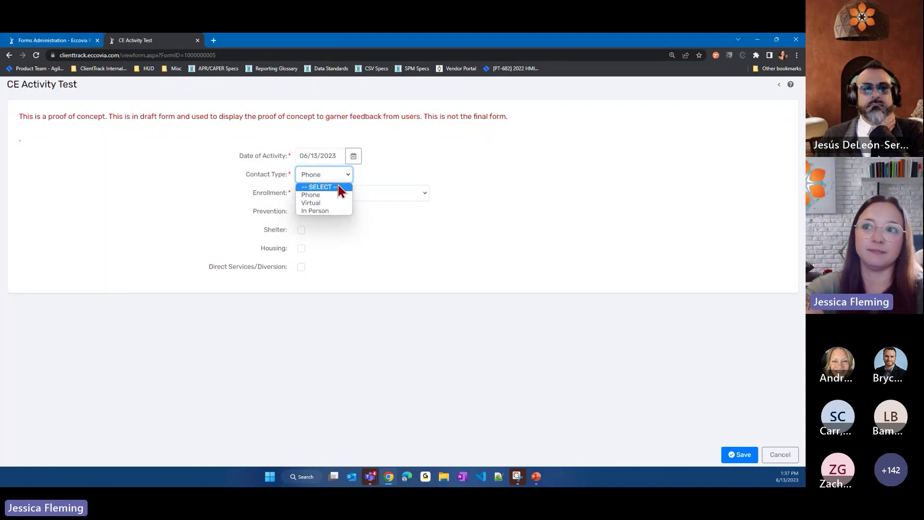
pyautogui.click(334, 195)
pyautogui.click(409, 164)
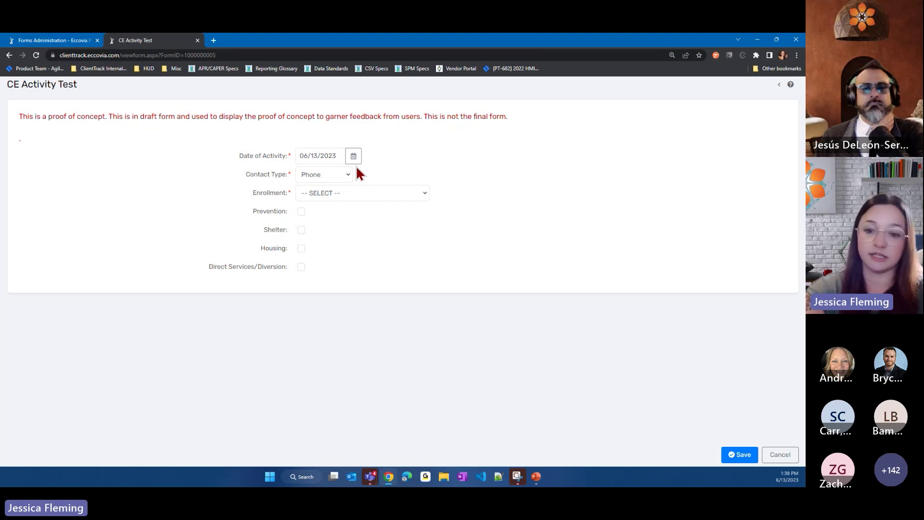
pyautogui.click(426, 193)
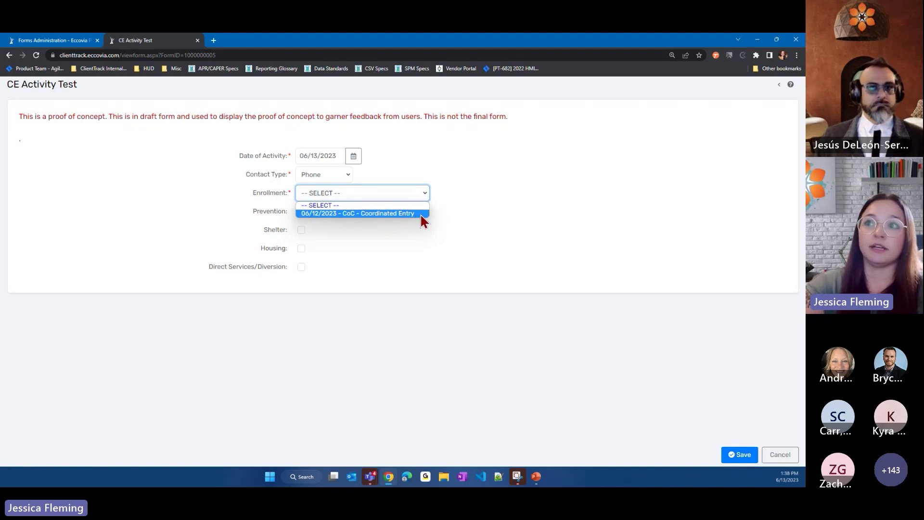
pyautogui.click(421, 213)
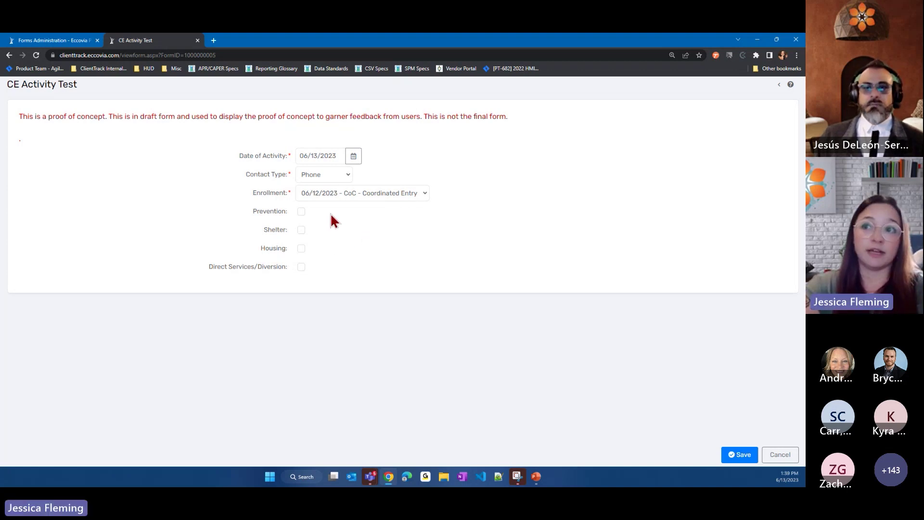
# Step: Add a Shelter activity with screening set to Yes and the outcome Referral to Emergency Shelter/Safe Haven bed opening
pyautogui.click(301, 230)
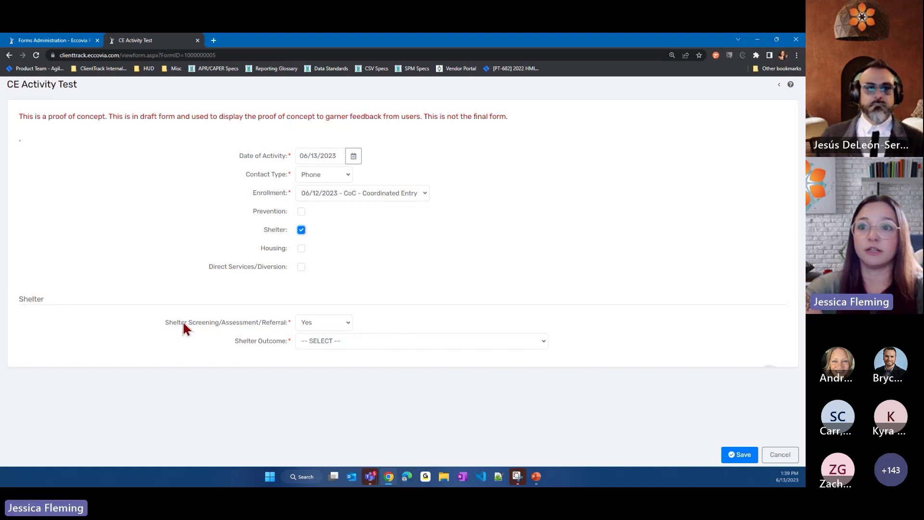
pyautogui.click(350, 325)
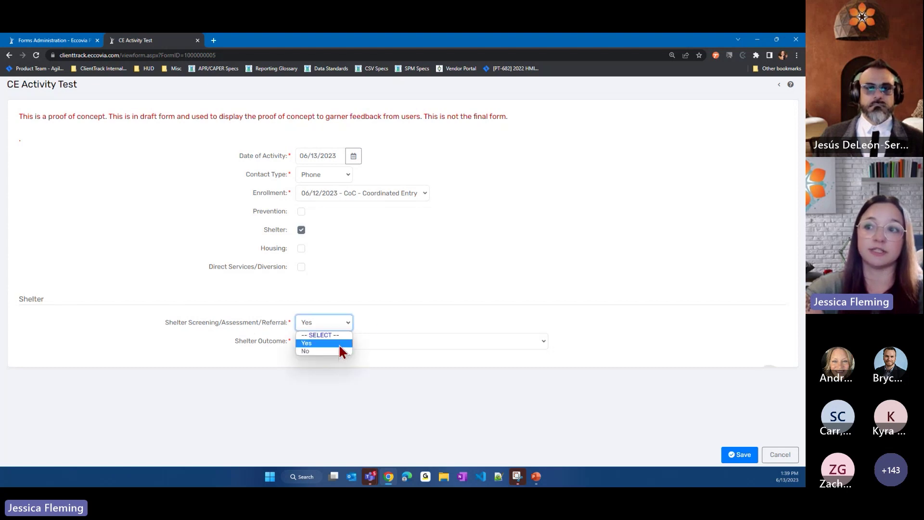
pyautogui.click(340, 347)
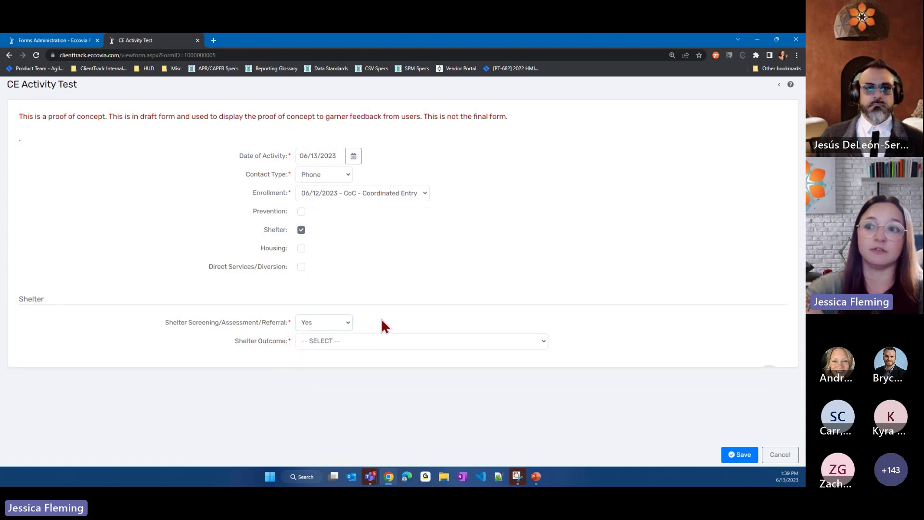
pyautogui.click(469, 349)
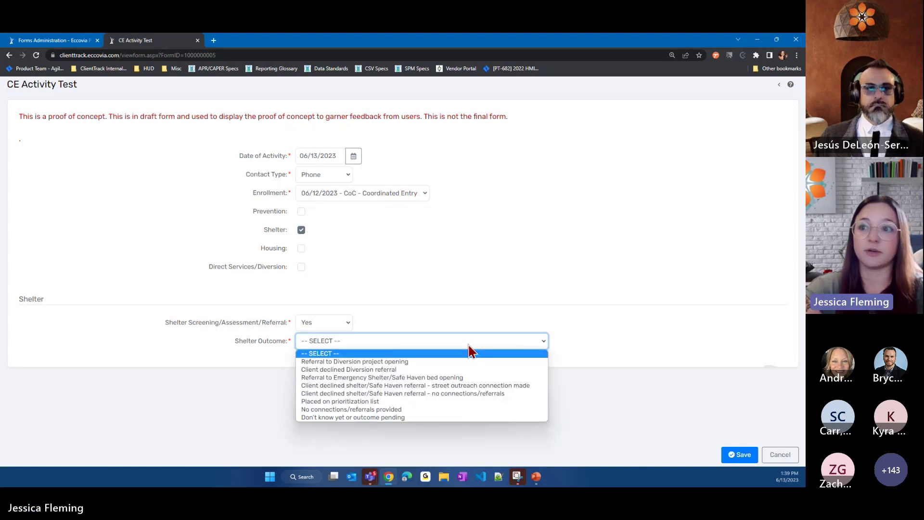
pyautogui.click(409, 378)
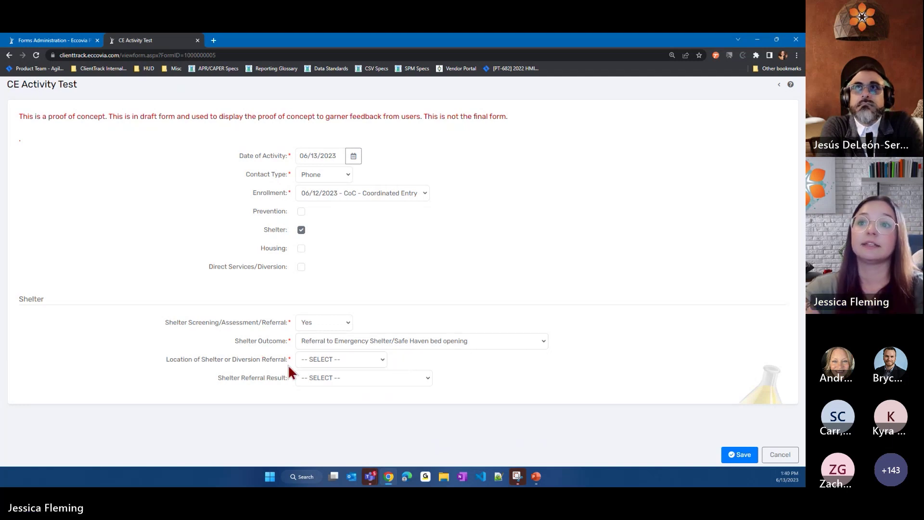
# Step: Record the shelter referral to CoC ES E/E Shelter as Successful referral: client accepted, with result date 06/13/2023
pyautogui.click(383, 361)
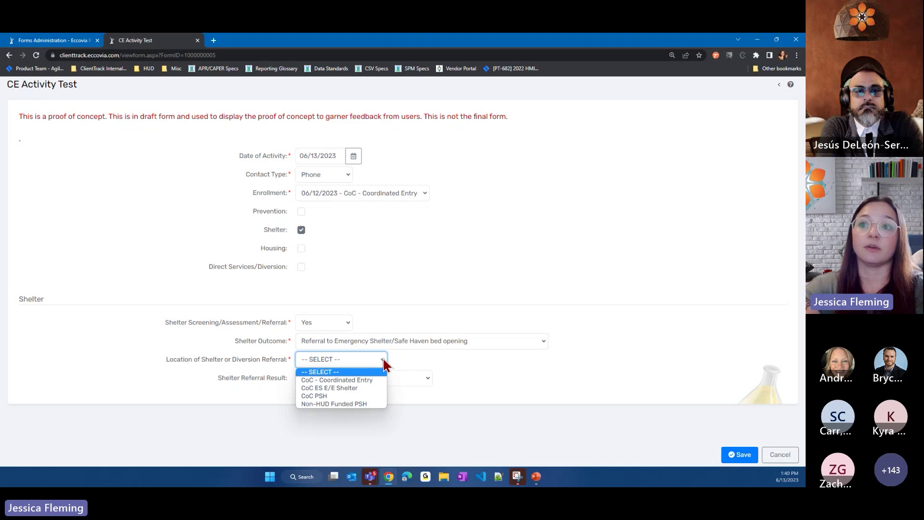
pyautogui.click(361, 388)
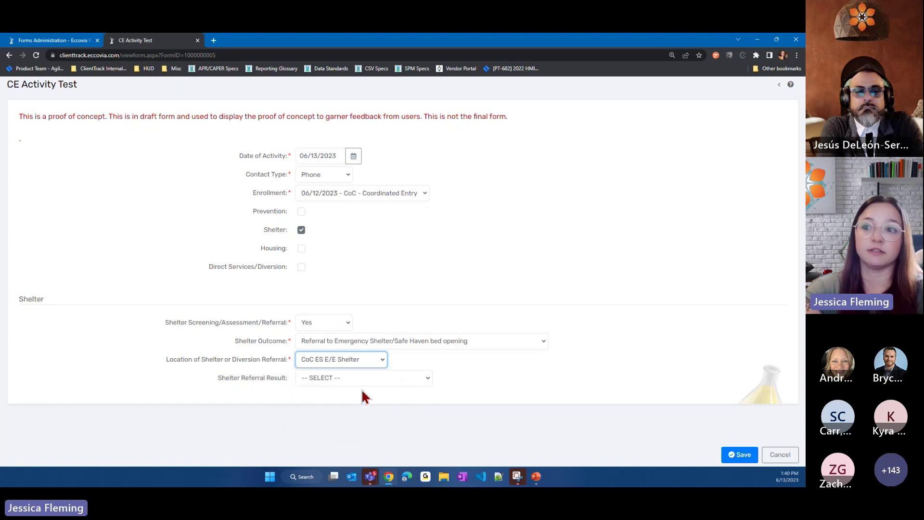
pyautogui.click(395, 379)
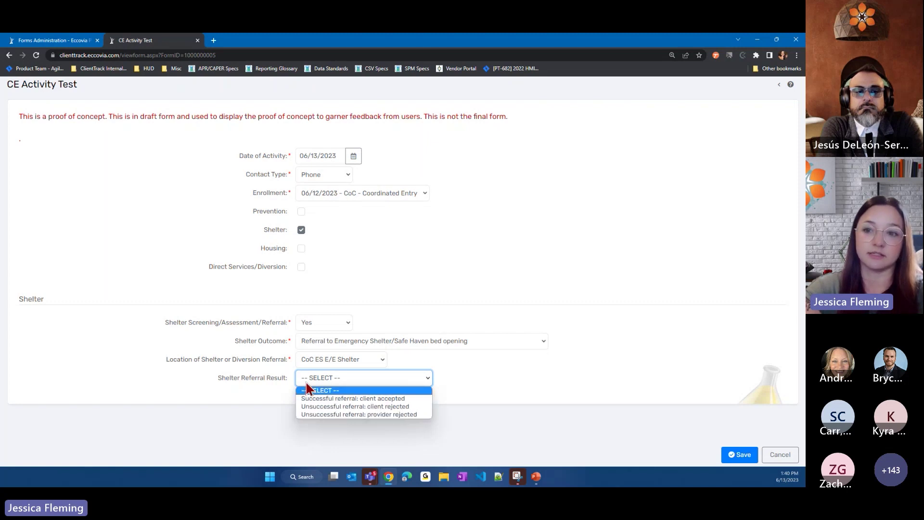
pyautogui.click(214, 377)
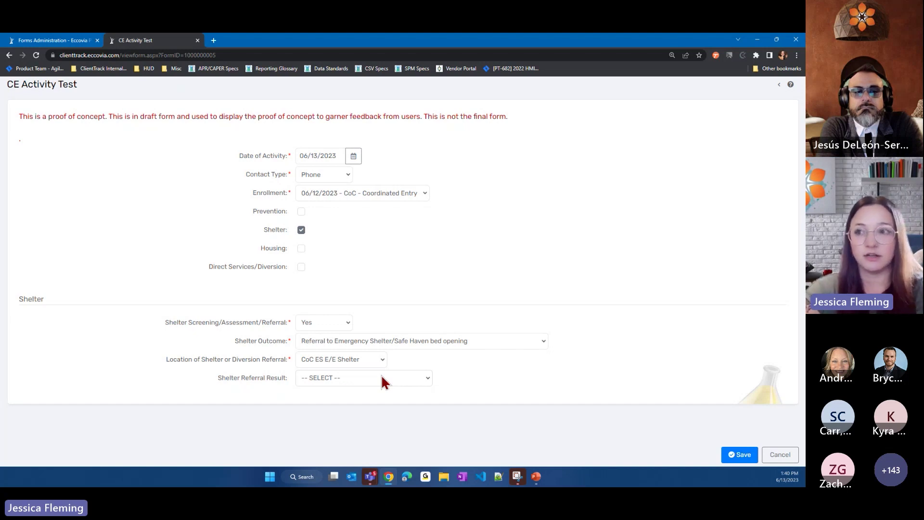
pyautogui.click(409, 379)
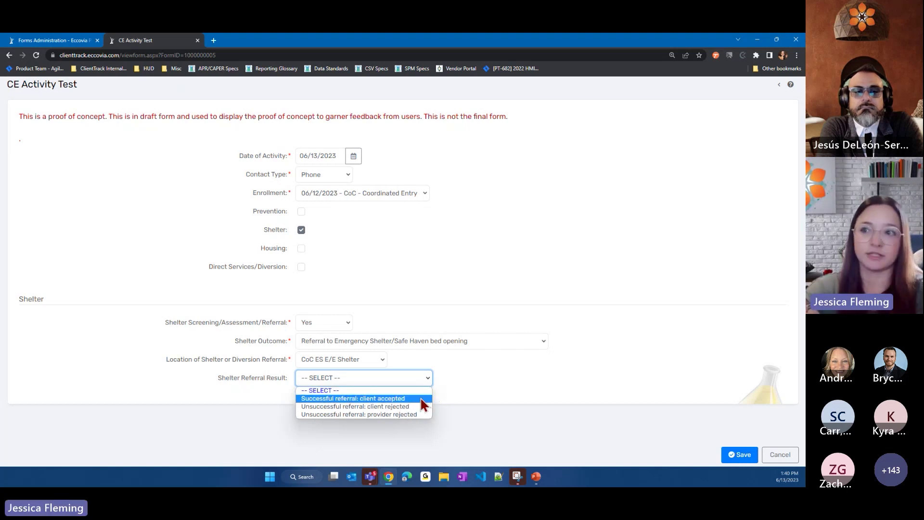
pyautogui.click(420, 398)
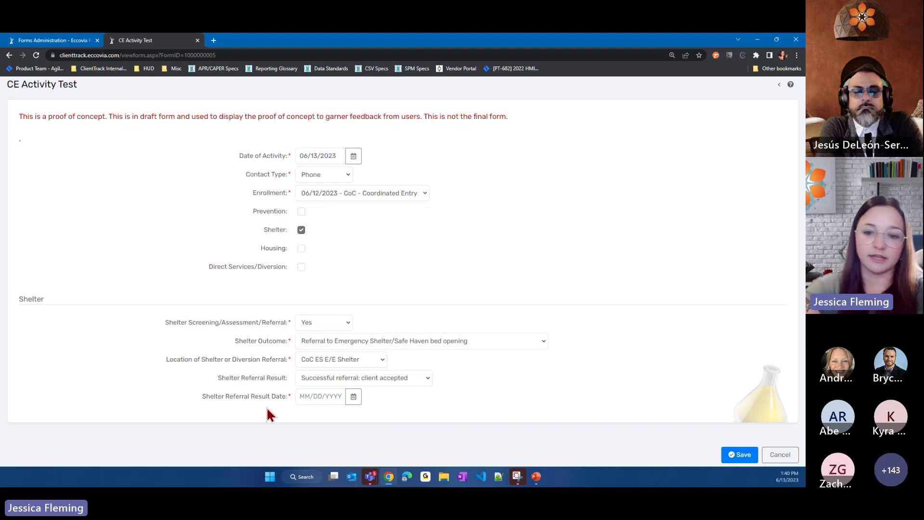
pyautogui.click(353, 396)
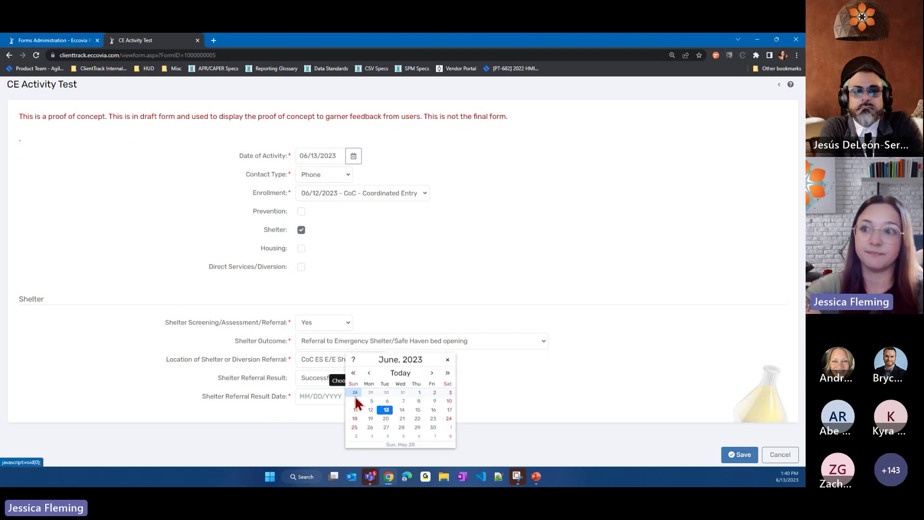
pyautogui.click(386, 410)
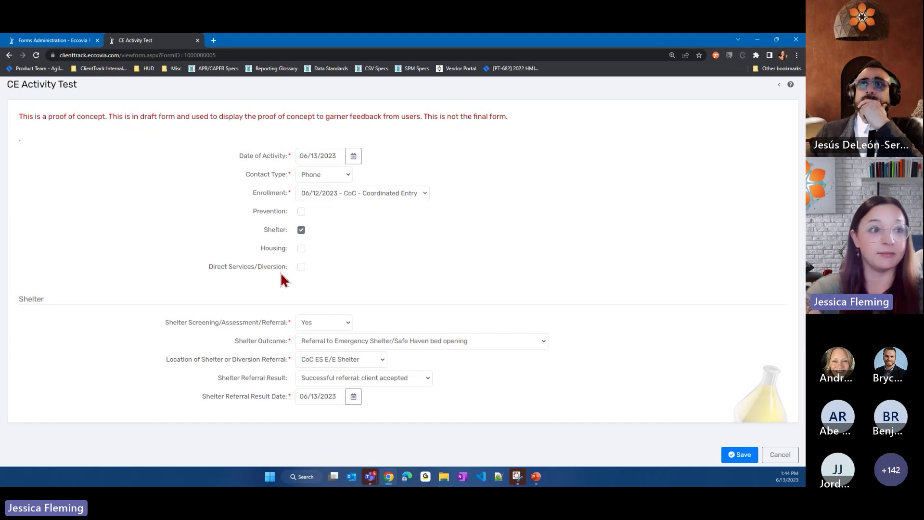
# Step: Add a Housing activity with the outcome Referral to RRH project/unit opening
pyautogui.click(301, 249)
pyautogui.scroll(-2, 390, 240)
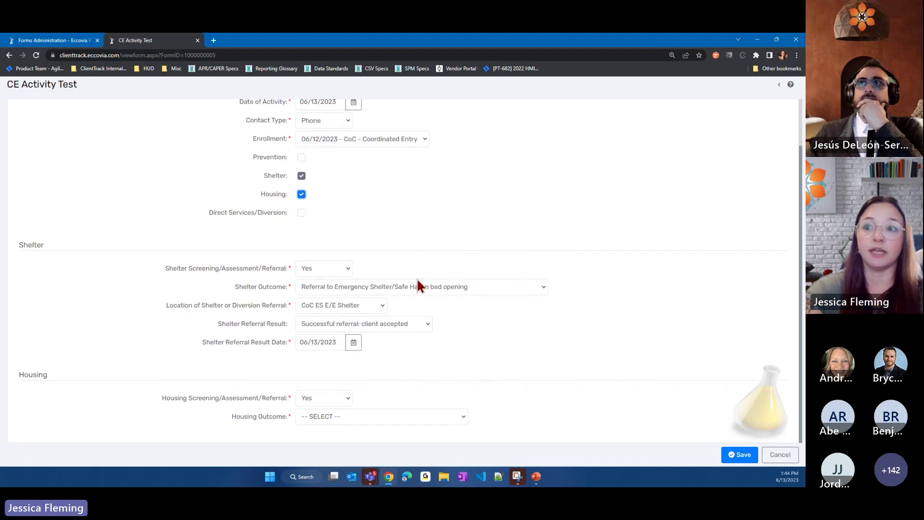
pyautogui.click(309, 418)
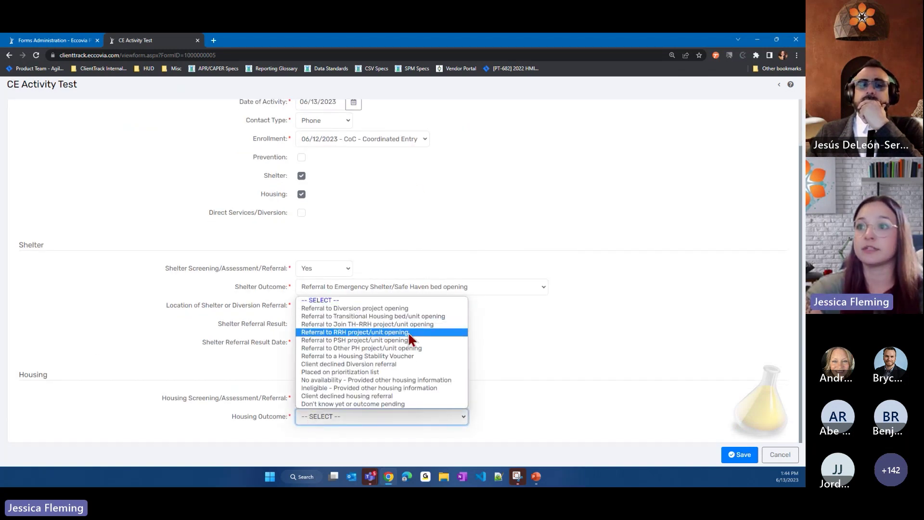
pyautogui.click(408, 332)
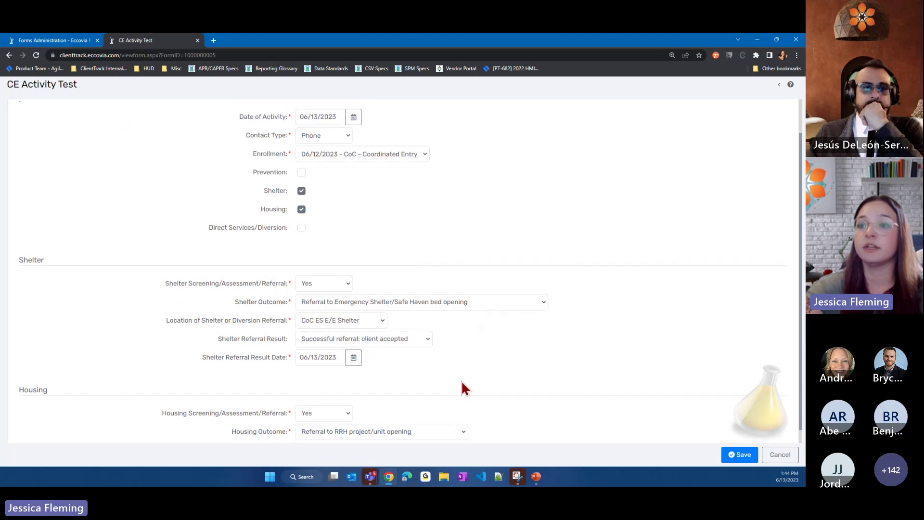
# Step: Review the available Shelter Outcome options and the entries in the Shelter and Housing sections
pyautogui.scroll(2, 462, 385)
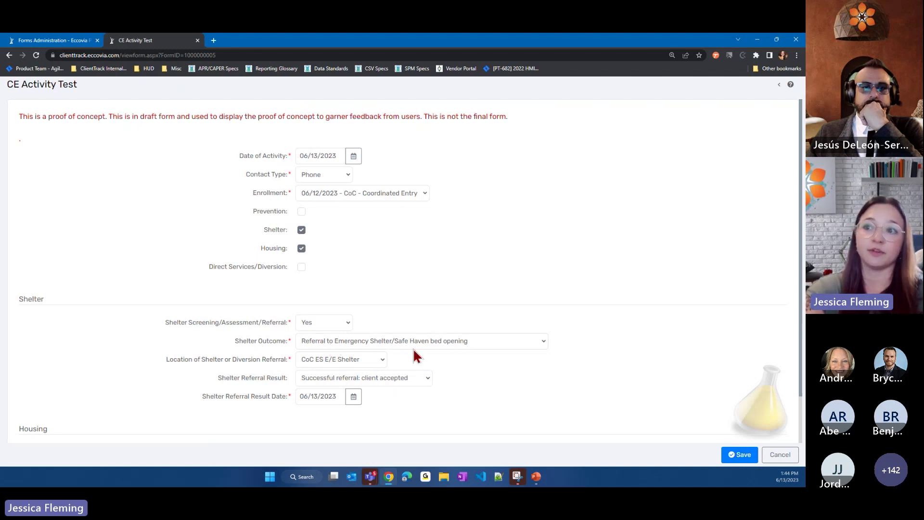
pyautogui.click(461, 339)
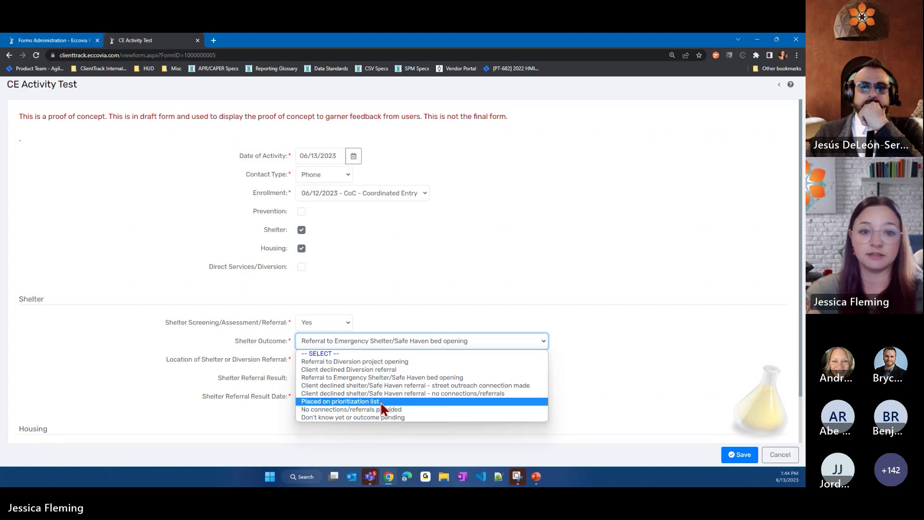
pyautogui.click(118, 351)
pyautogui.scroll(-1, 359, 330)
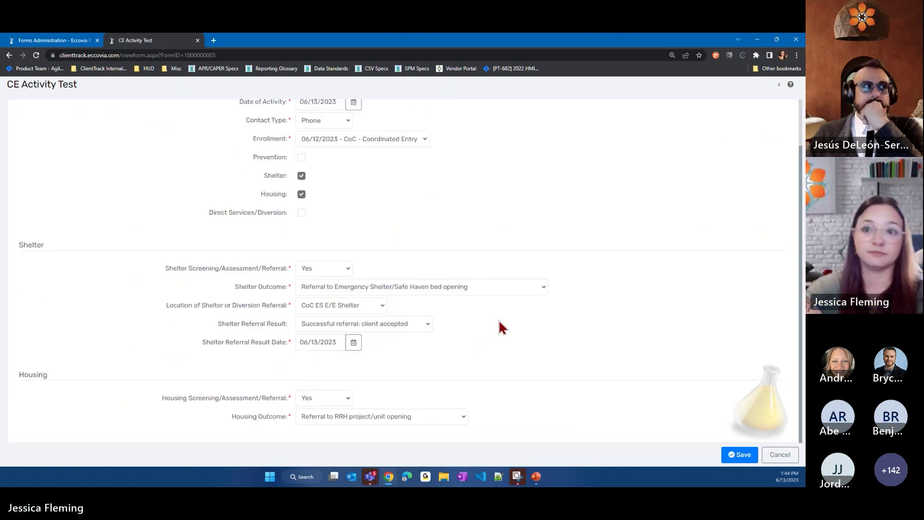
pyautogui.scroll(1, 500, 326)
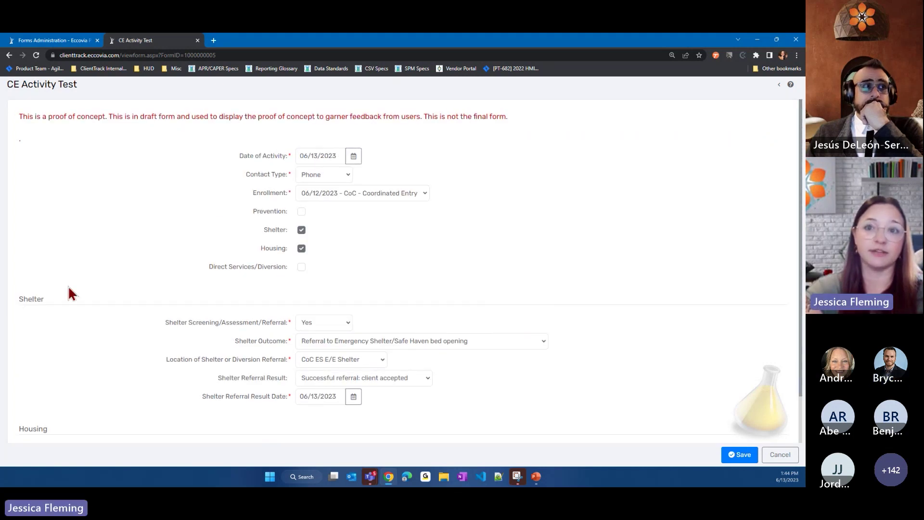
pyautogui.scroll(-1, 146, 274)
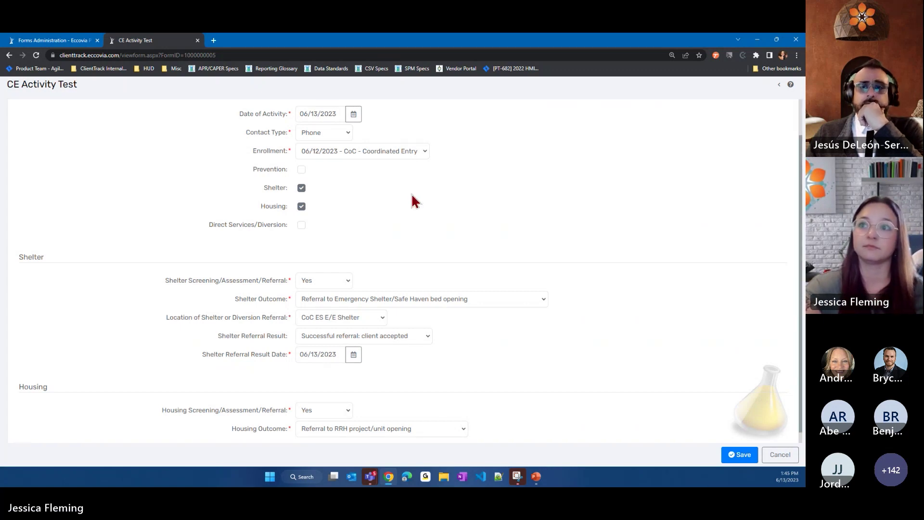
# Step: Change the Shelter Outcome to Referral to Diversion project opening and clear the Shelter Referral Result Date
pyautogui.scroll(1, 458, 224)
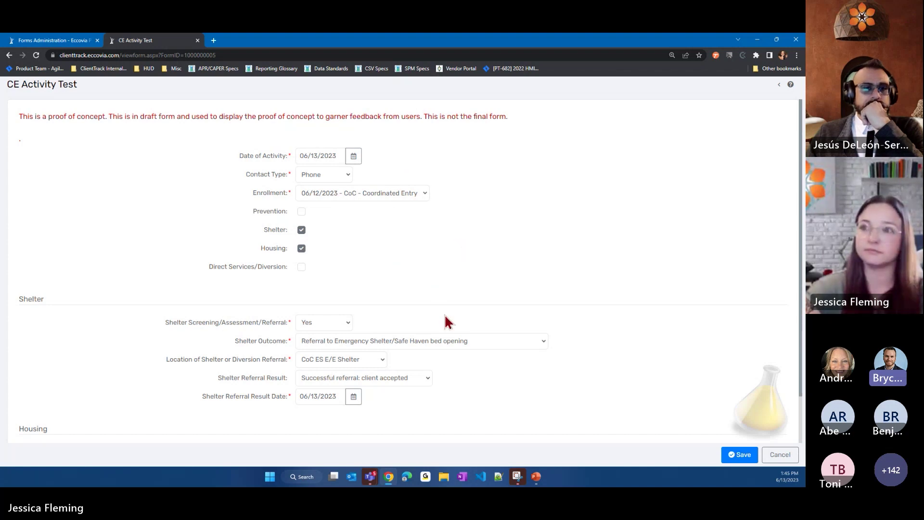
pyautogui.click(428, 340)
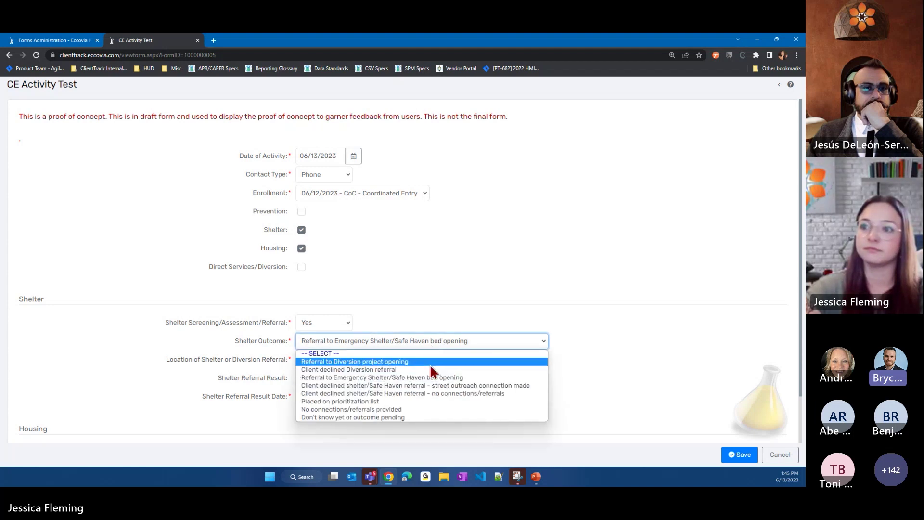
pyautogui.click(430, 363)
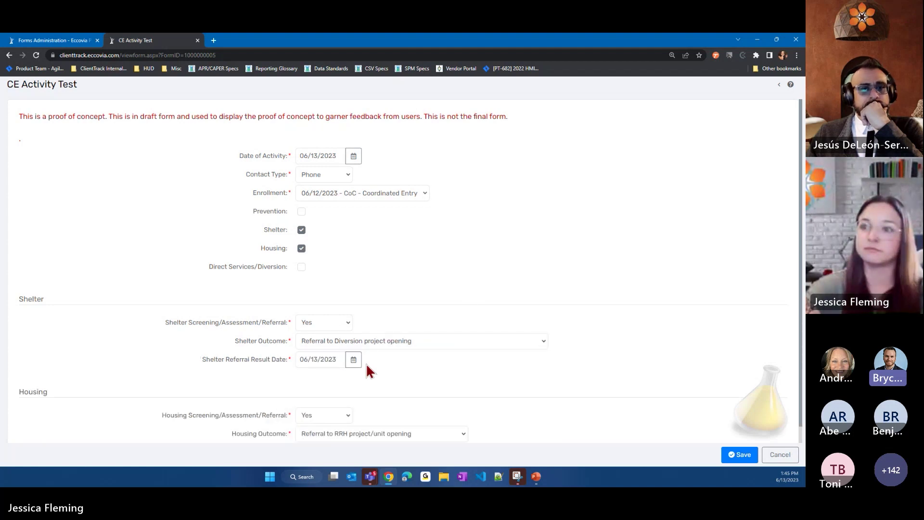
pyautogui.moveTo(340, 359); pyautogui.dragTo(295, 363)
pyautogui.press('BackSpace')
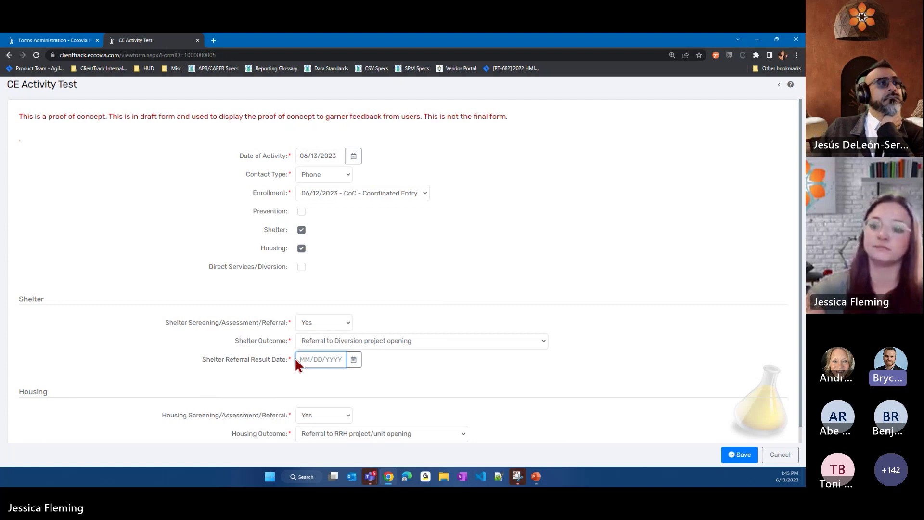
pyautogui.click(380, 340)
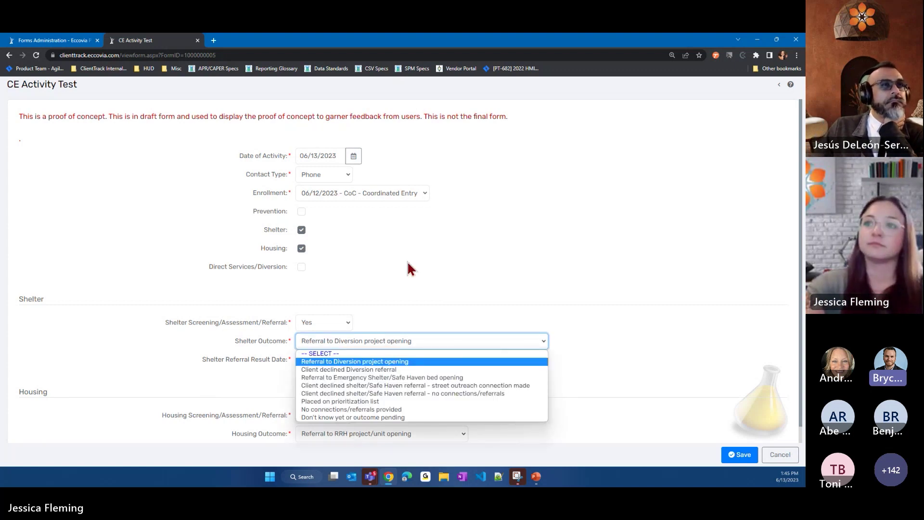
pyautogui.click(140, 240)
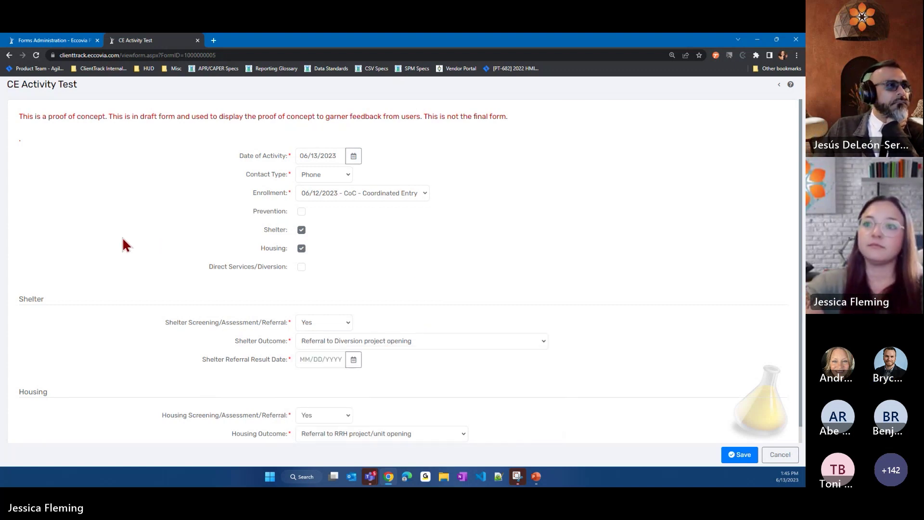
# Step: Review the Housing Outcome options and set the Housing Outcome to Referral to Diversion project opening
pyautogui.scroll(-1, 122, 236)
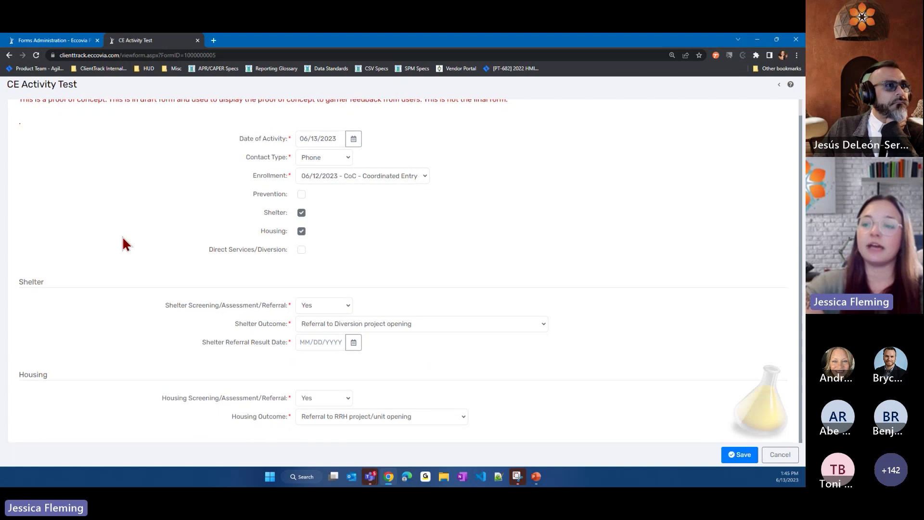
pyautogui.click(398, 413)
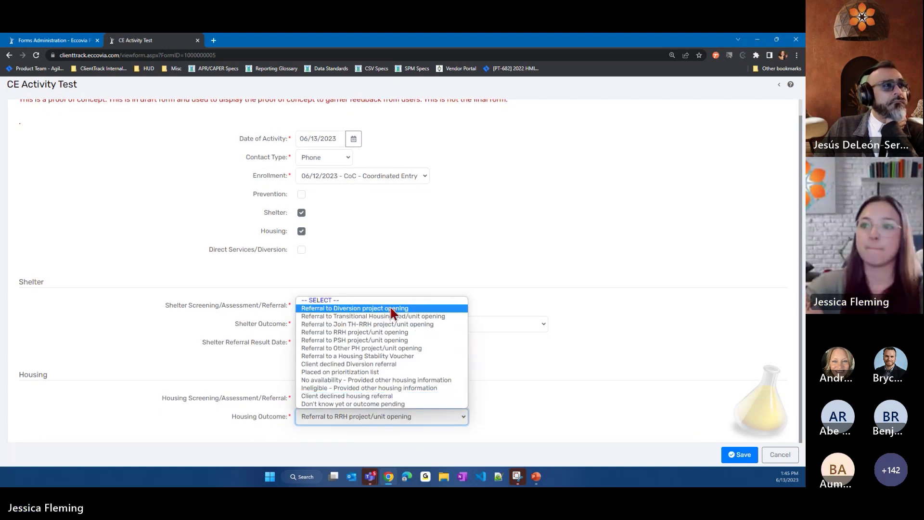
pyautogui.click(48, 317)
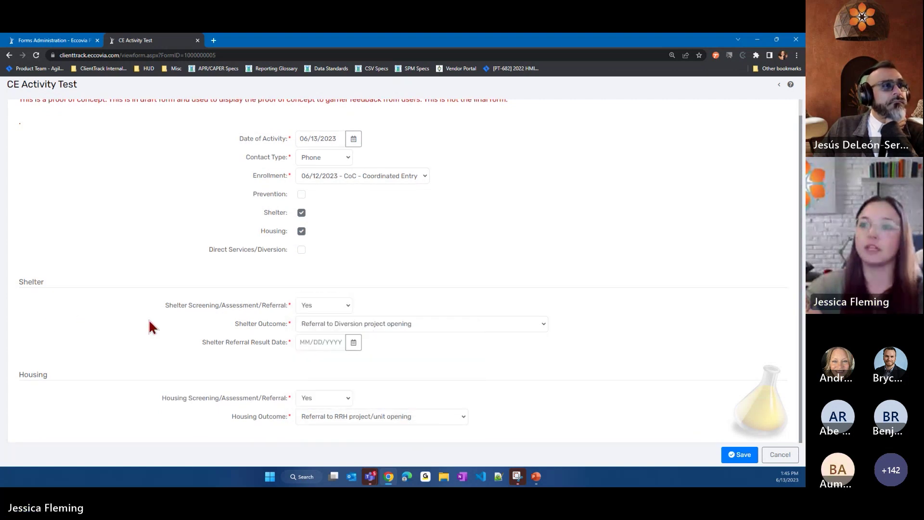
pyautogui.scroll(1, 114, 330)
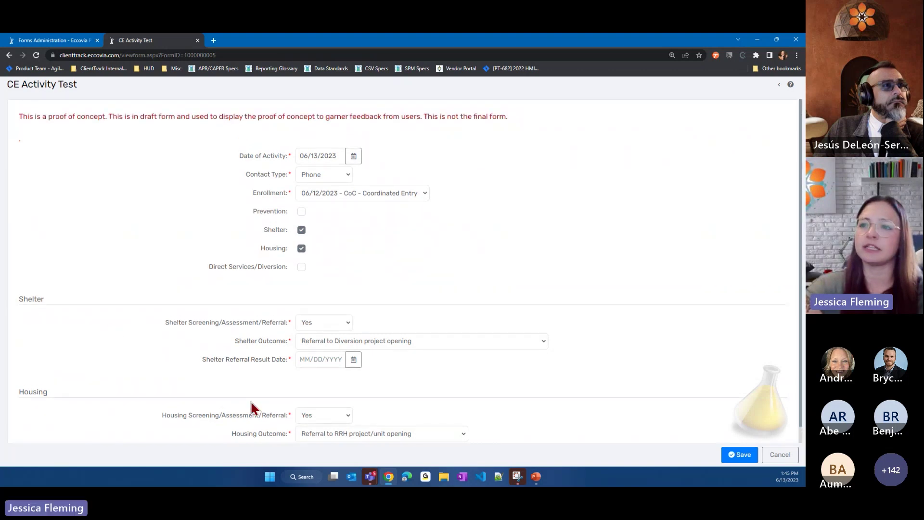
pyautogui.click(379, 436)
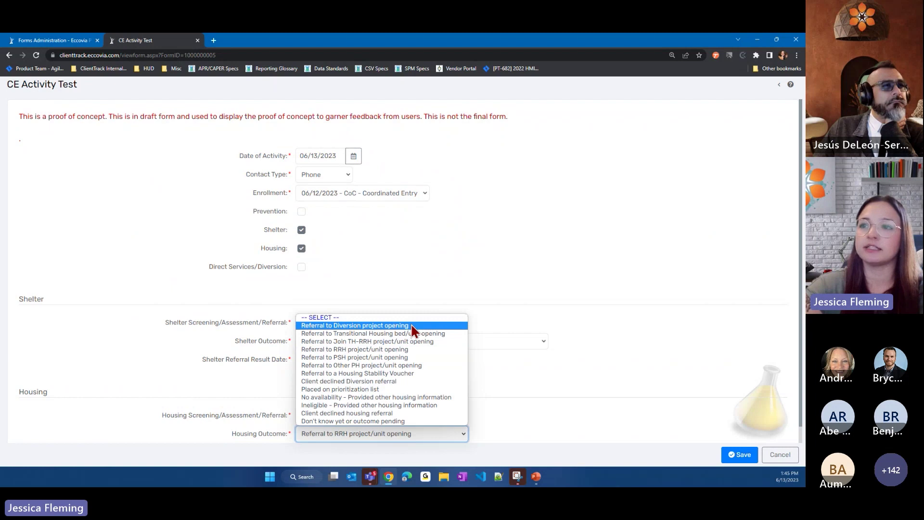
pyautogui.click(409, 326)
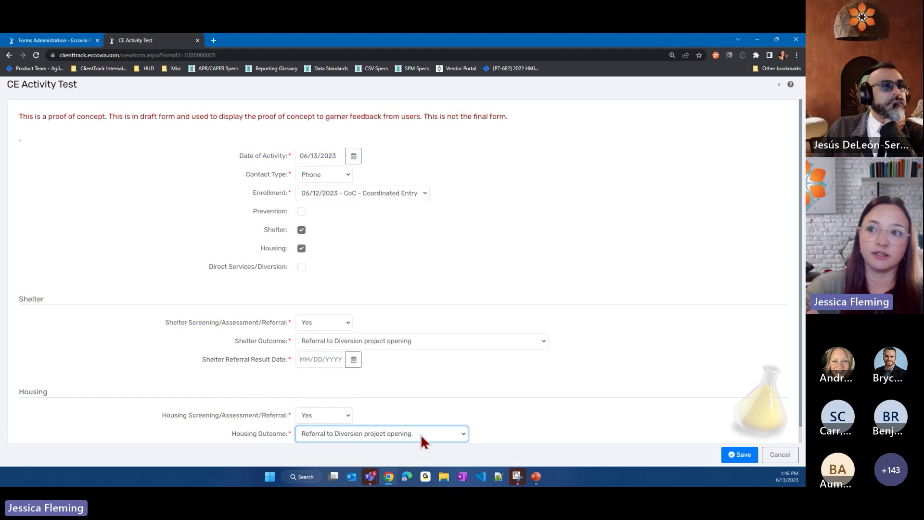
pyautogui.click(443, 434)
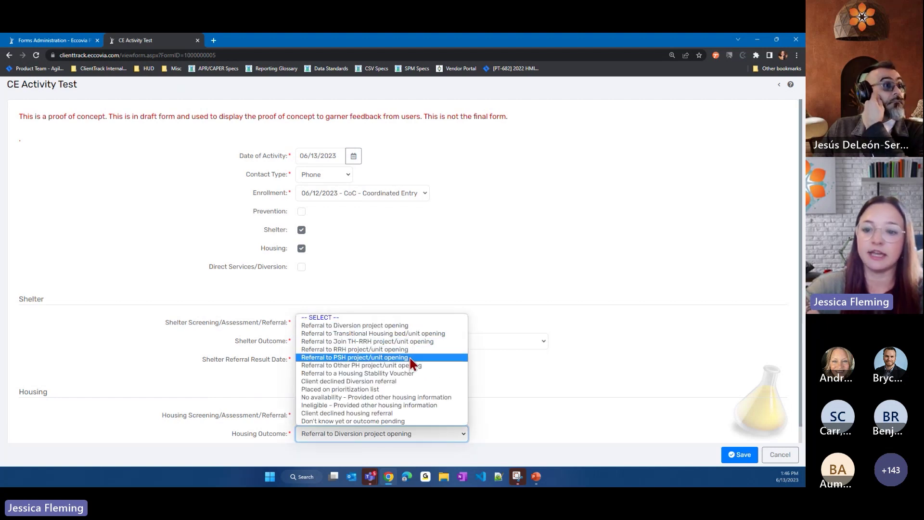
pyautogui.click(62, 344)
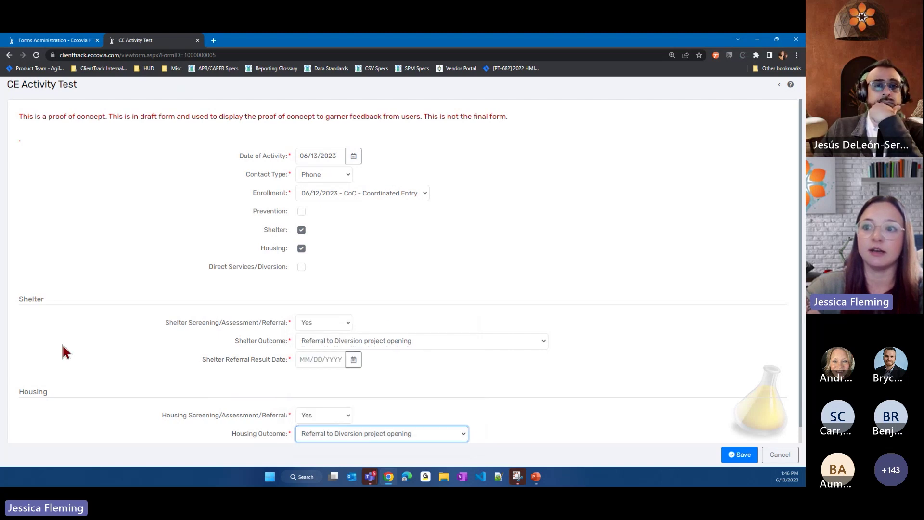
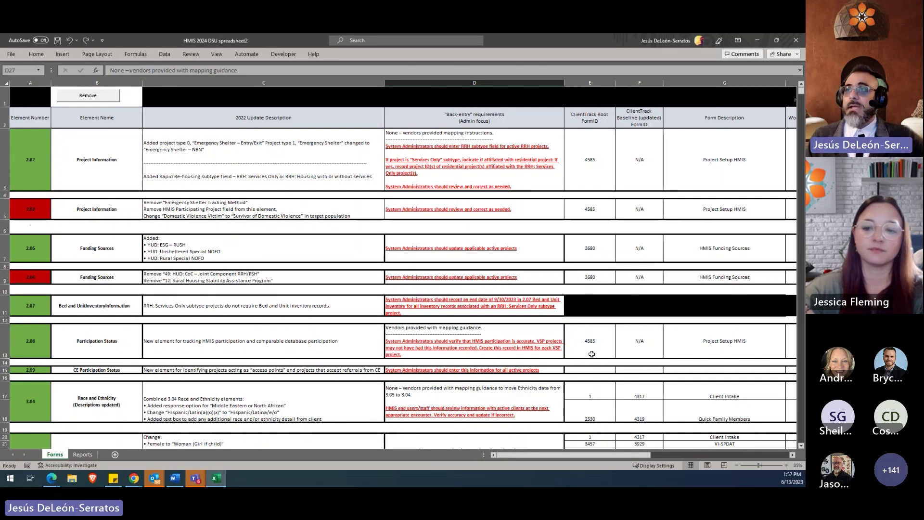
# Step: Examine the form IDs and Workgroup Override columns for each workgroup in the Forms sheet of HMIS 2024 DSU spreadsheet2
pyautogui.moveTo(580, 455); pyautogui.dragTo(708, 454)
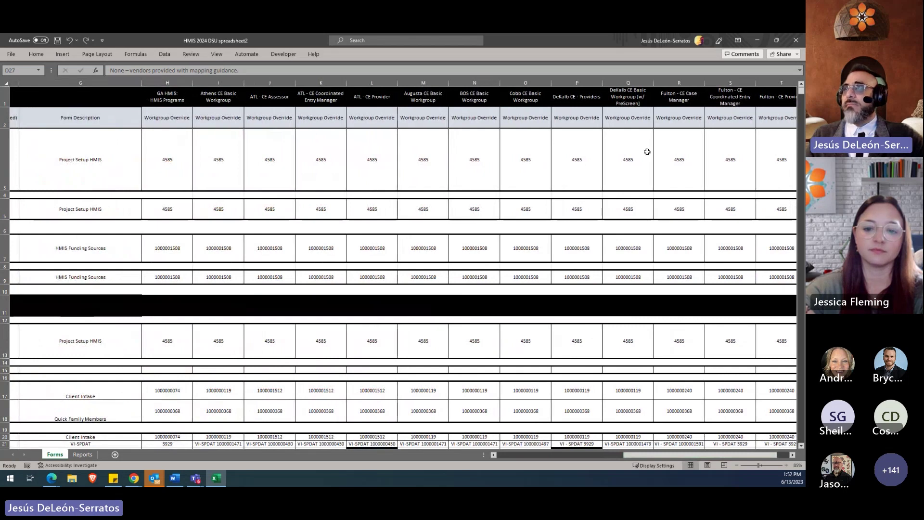
pyautogui.moveTo(641, 455); pyautogui.dragTo(643, 456)
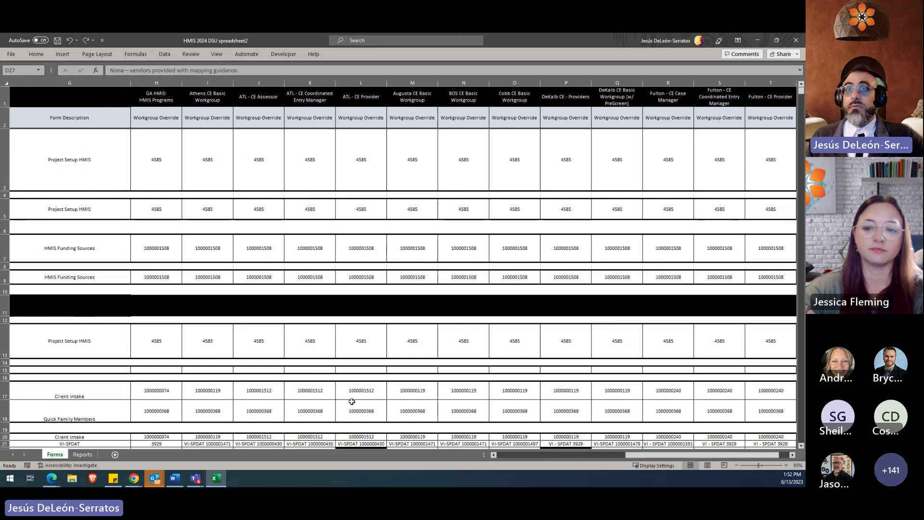
pyautogui.moveTo(667, 458); pyautogui.dragTo(623, 455)
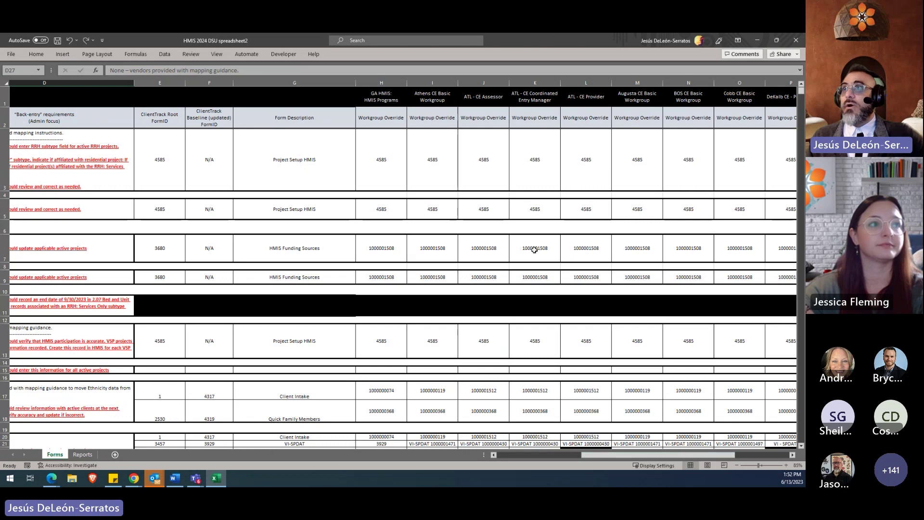
pyautogui.moveTo(608, 455); pyautogui.dragTo(648, 451)
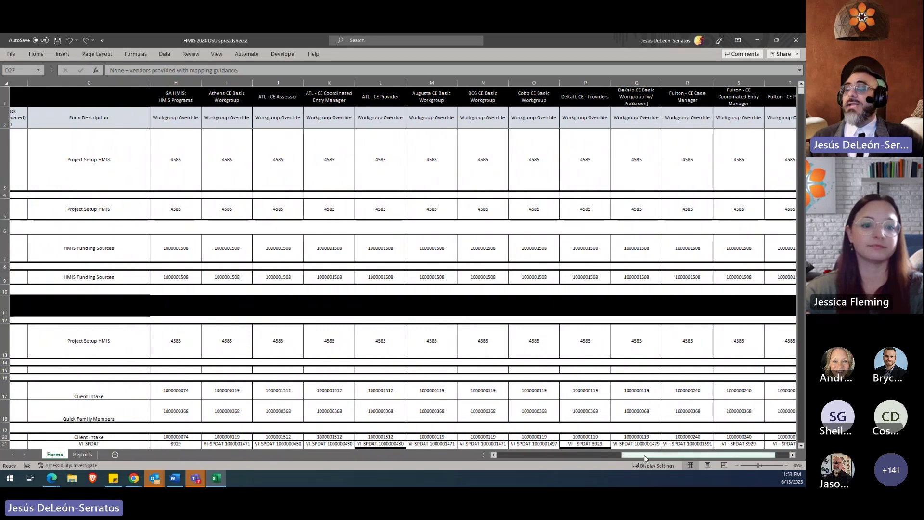
pyautogui.moveTo(644, 455); pyautogui.dragTo(514, 455)
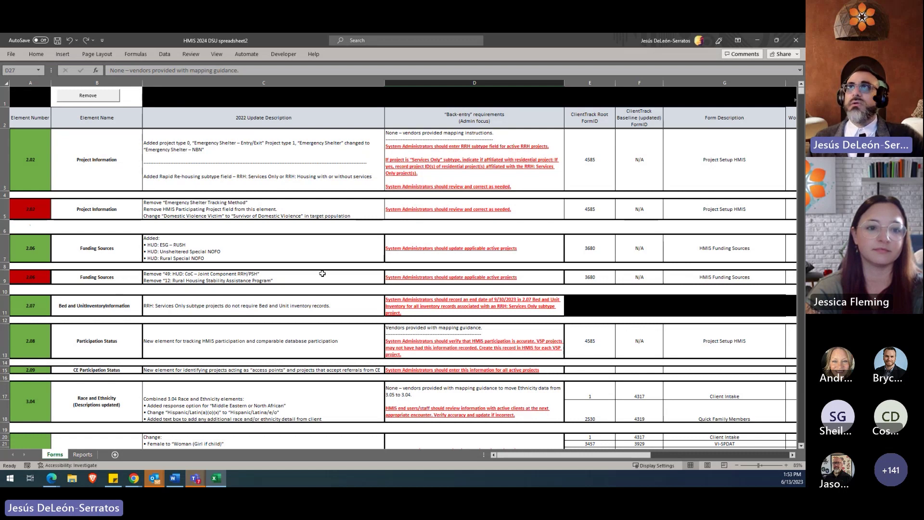
# Step: Minimize the spreadsheet, switch to ClientTrack, search for "work" and open the Workgroups list under Data Management Tools
pyautogui.doubleClick(511, 42)
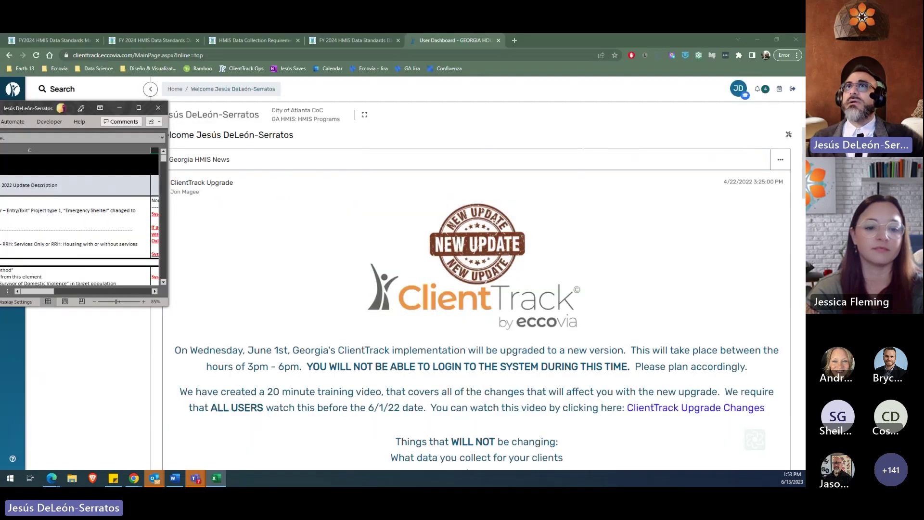
pyautogui.click(120, 108)
pyautogui.click(86, 91)
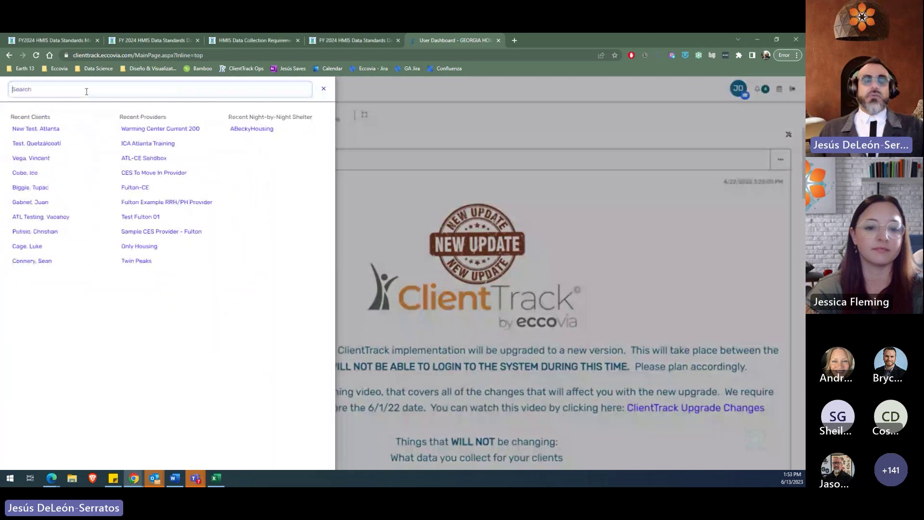
pyautogui.write('work')
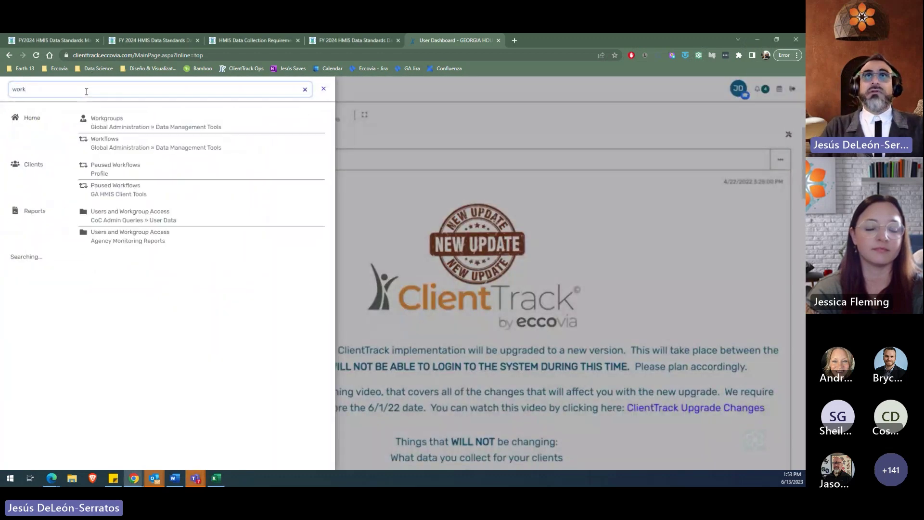
pyautogui.click(129, 121)
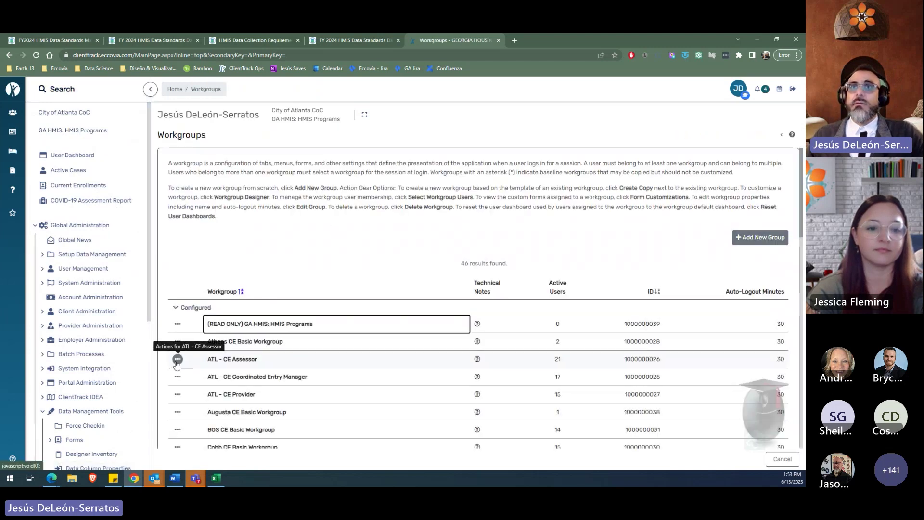
# Step: Open the Form Customizations of the ATL - CE Assessor workgroup and review its baseline and custom form assignments
pyautogui.click(177, 359)
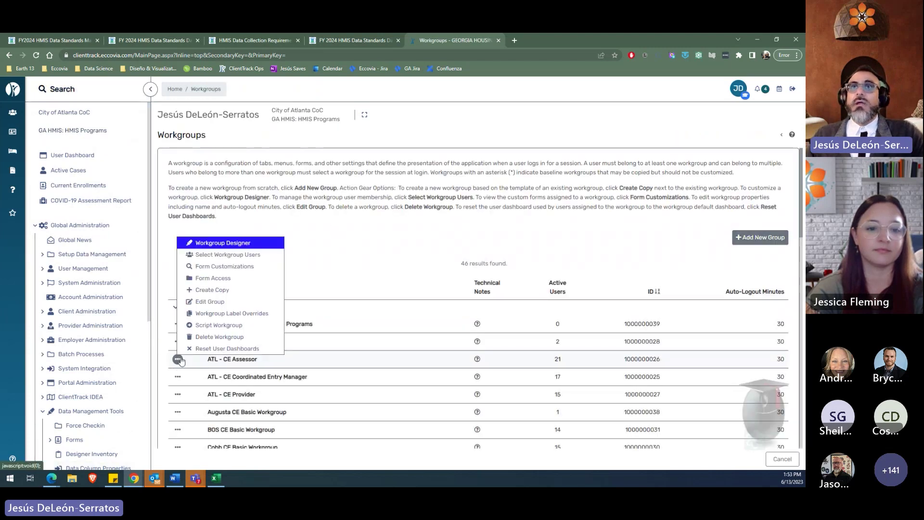
pyautogui.click(228, 268)
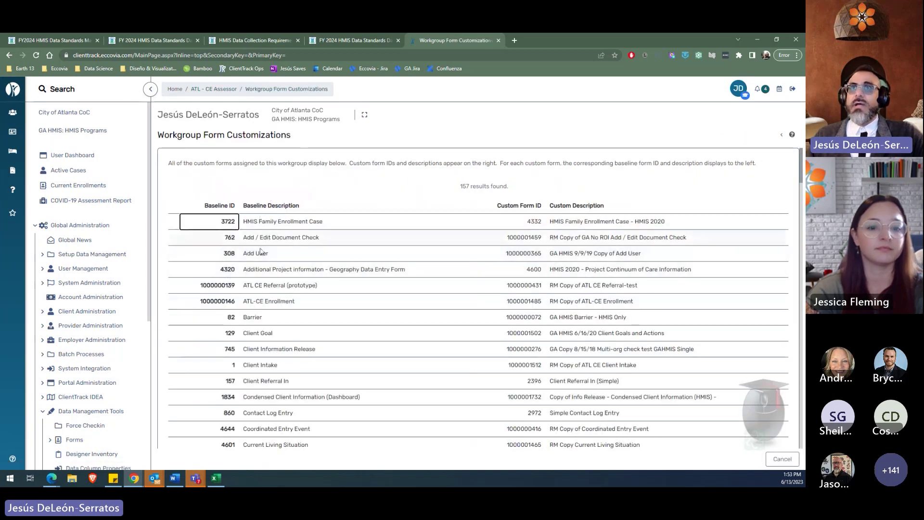
pyautogui.scroll(-6, 262, 312)
pyautogui.scroll(6, 263, 312)
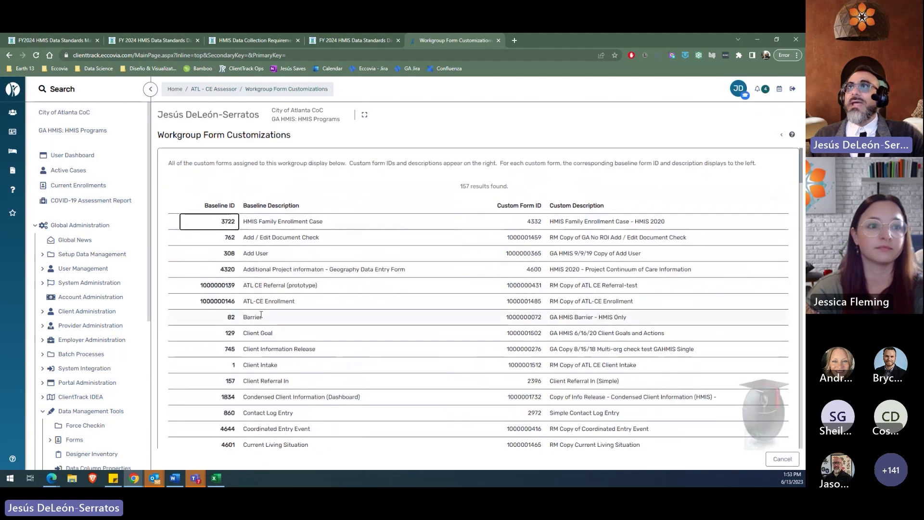
pyautogui.scroll(-3, 576, 263)
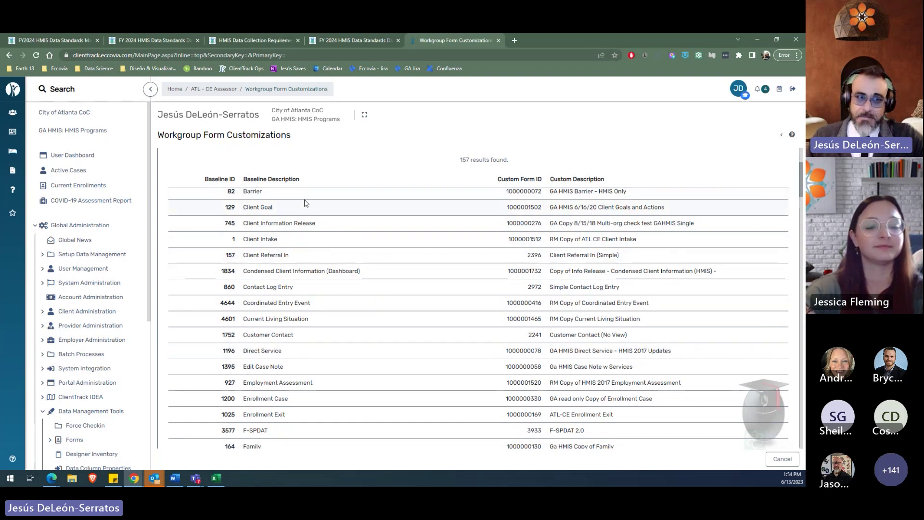
# Step: Review the back-entry requirements for elements 2.02 through 2.09 in the HMIS Data Collection Requirements PDF
pyautogui.click(258, 42)
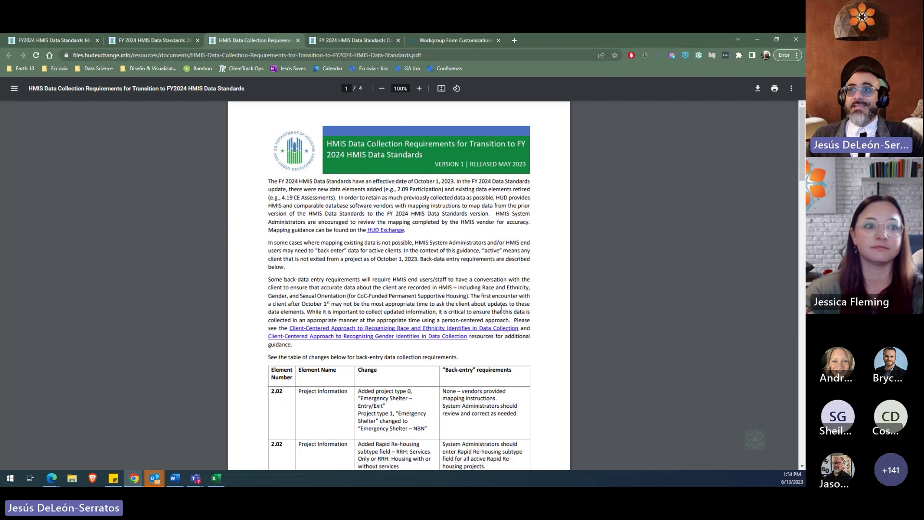
pyautogui.scroll(-3, 472, 347)
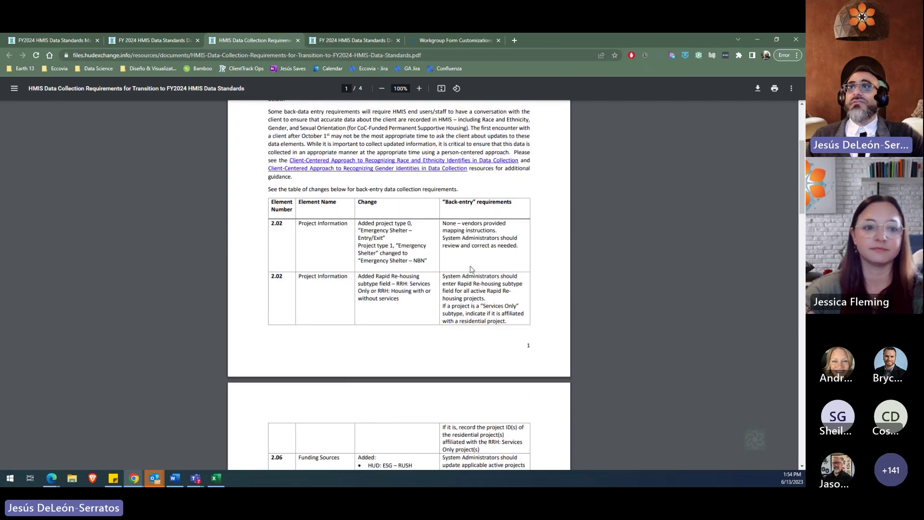
pyautogui.scroll(-3, 460, 327)
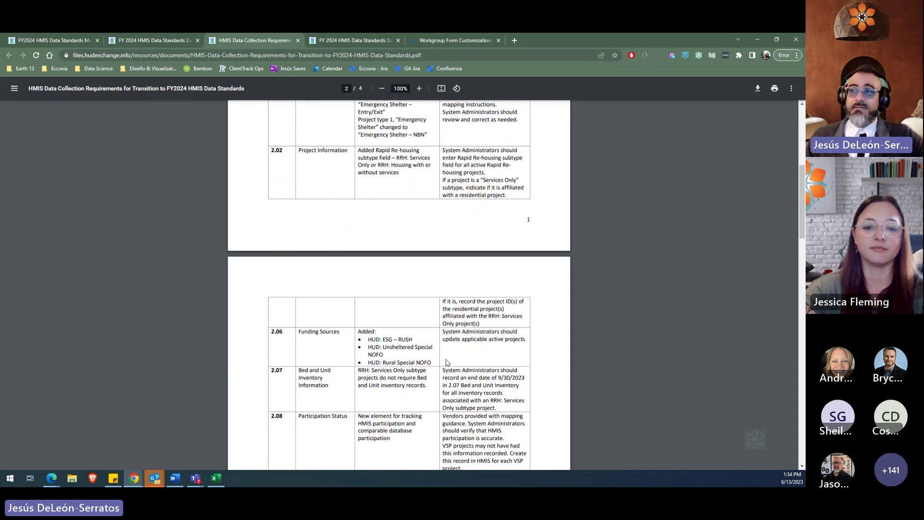
pyautogui.scroll(-1, 447, 362)
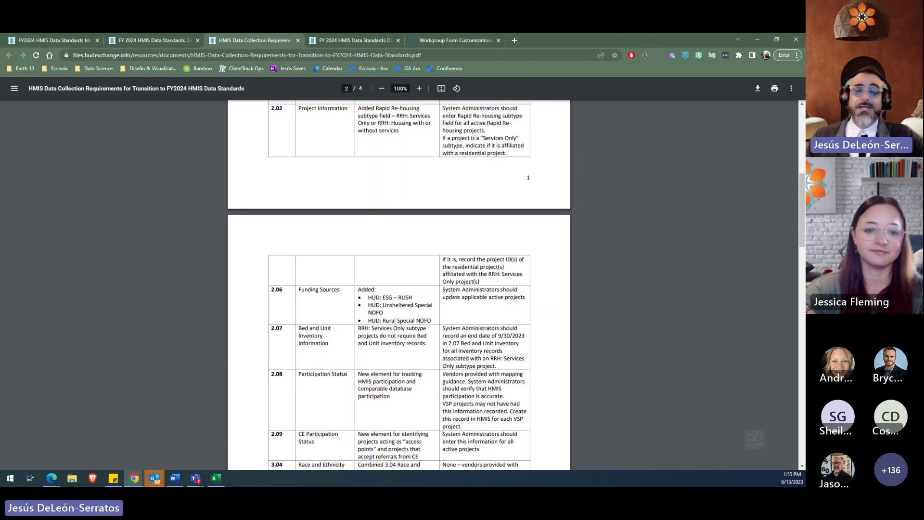
pyautogui.hotkey('alt', 'Tab')
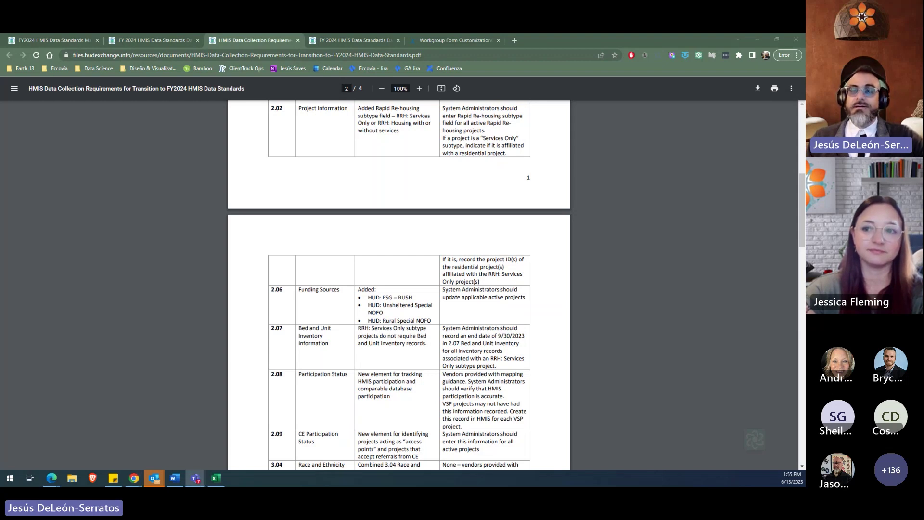